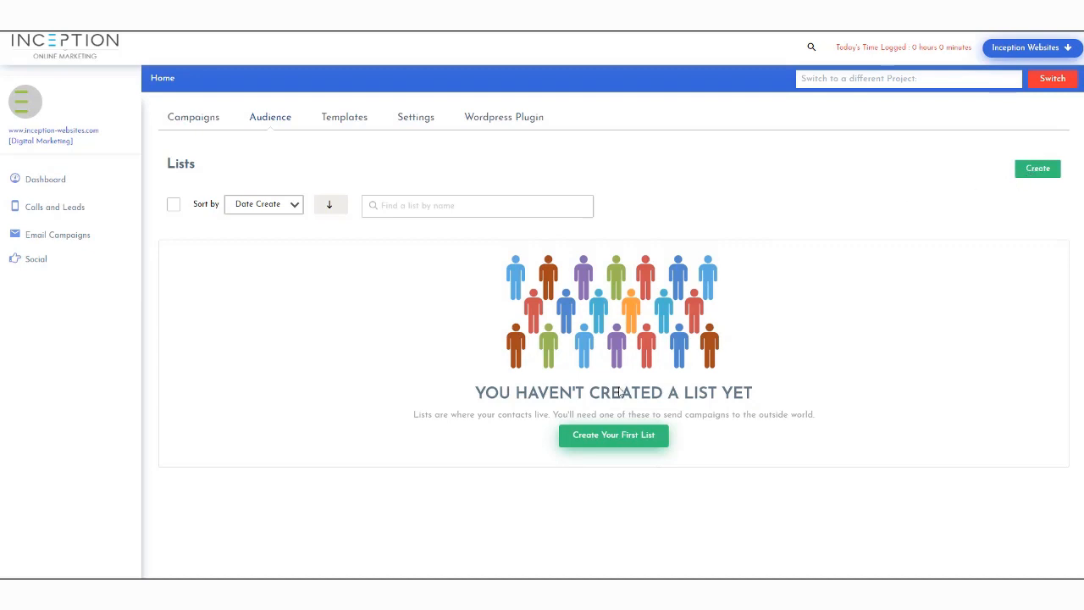
Create the first audience list, named 'New Paitents'
left_click(602, 437)
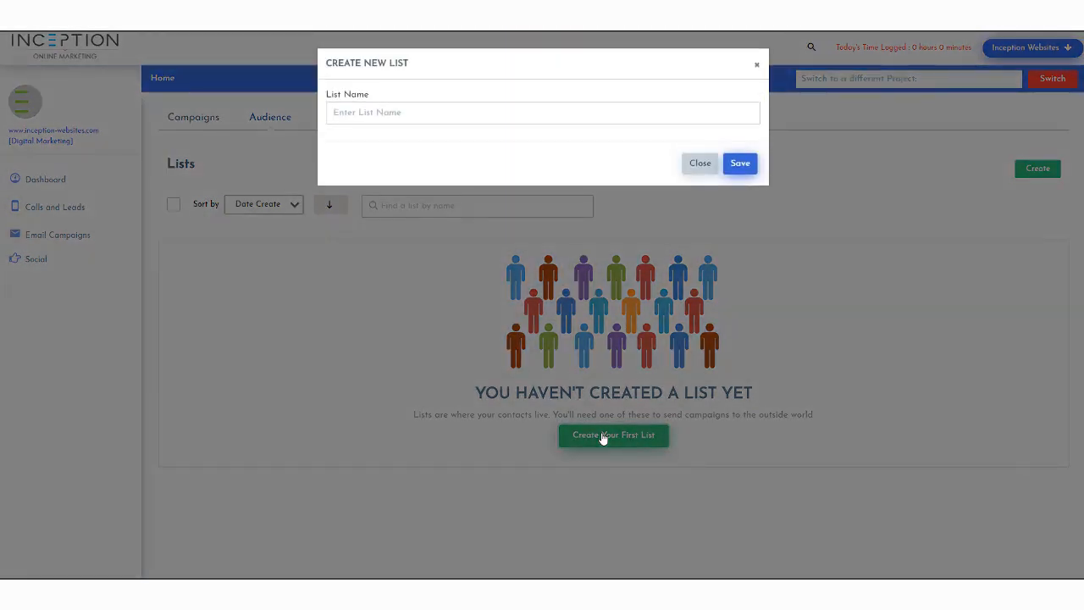
left_click(429, 115)
type("New Paitents")
left_click(733, 166)
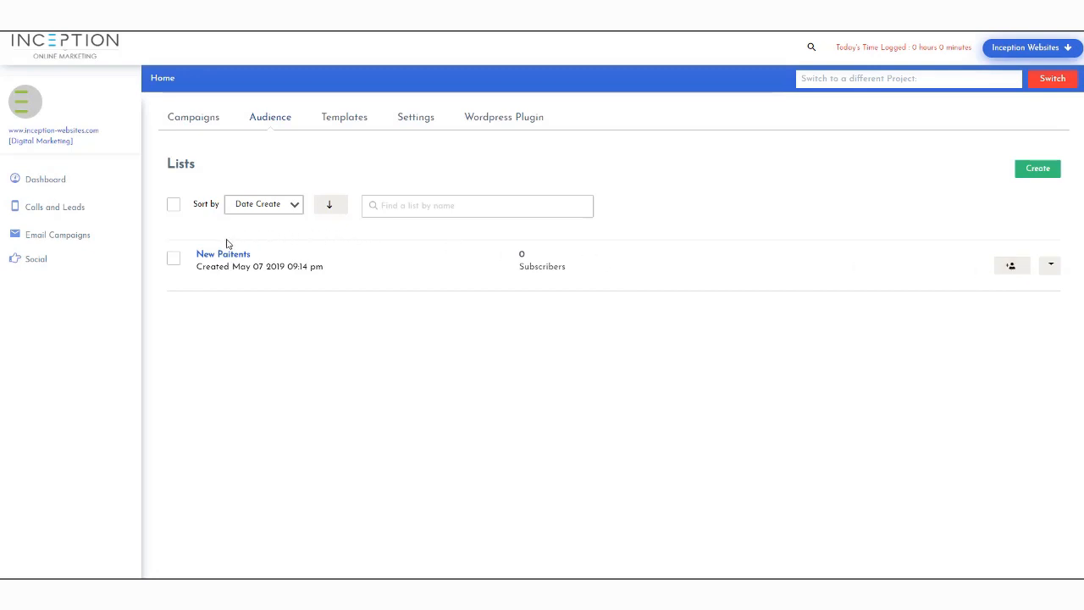
Open the Add A Subscriber form for New Paitents and enter the subscriber's e-mail address
left_click(1009, 272)
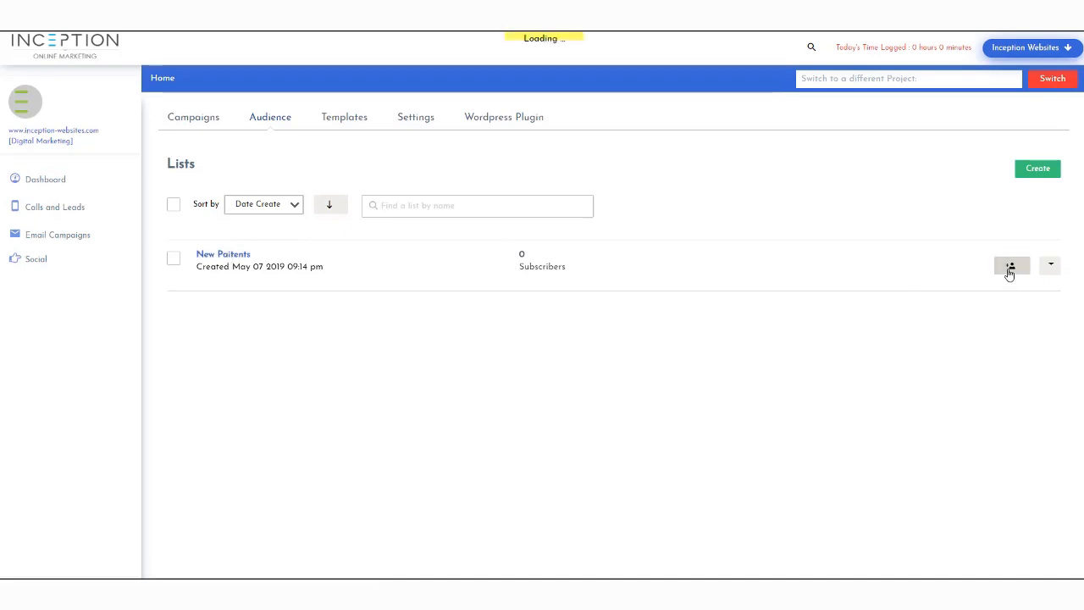
left_click(214, 349)
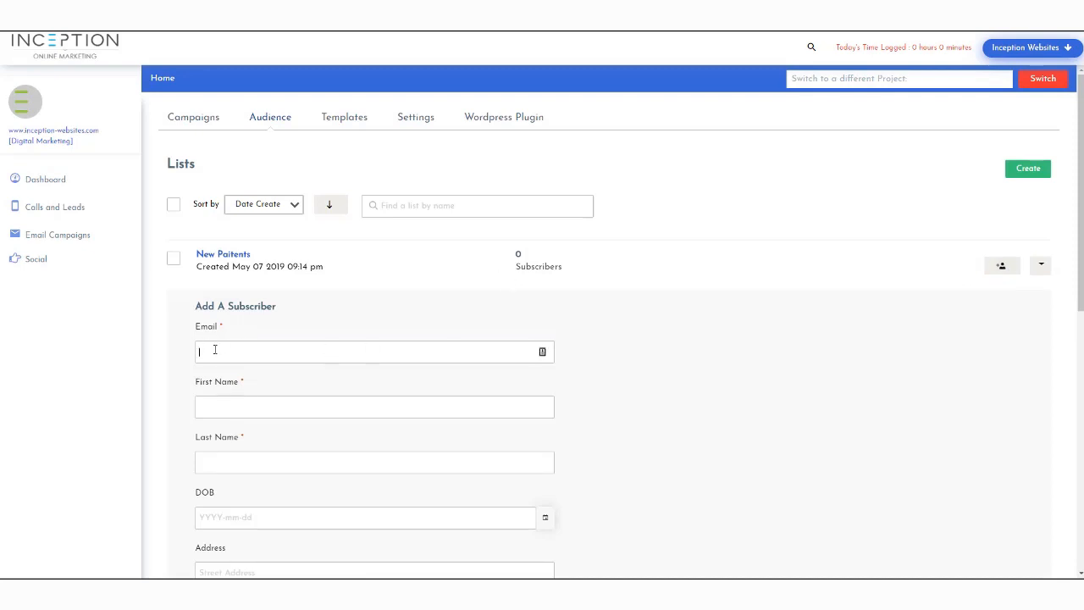
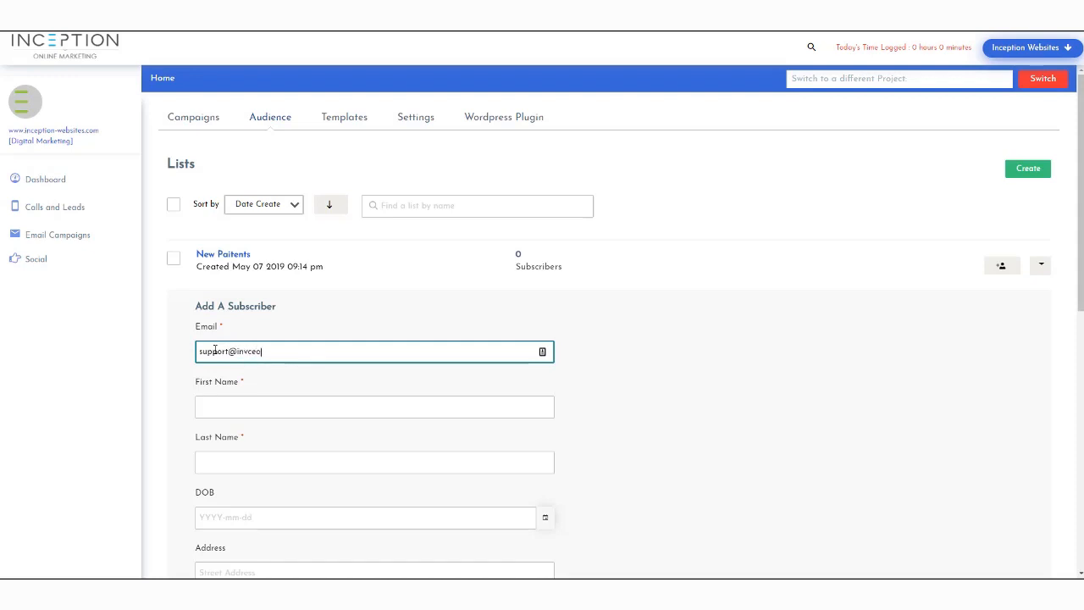
Fill in the subscriber's first and last name, then select the DOB field
left_click(215, 407)
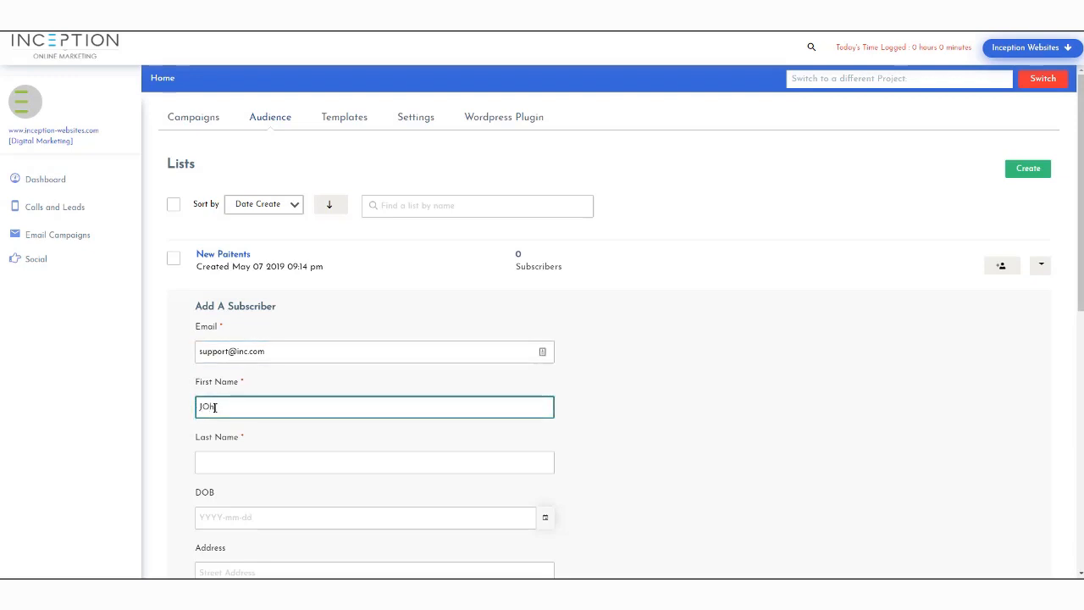
key("Tab")
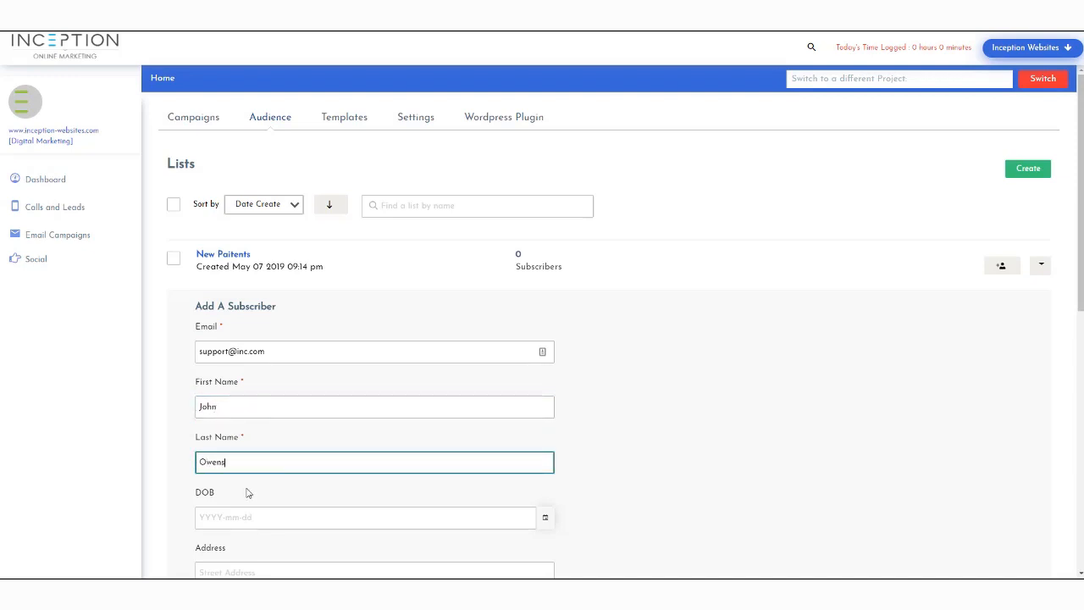
scroll(251, 464, "down", 2)
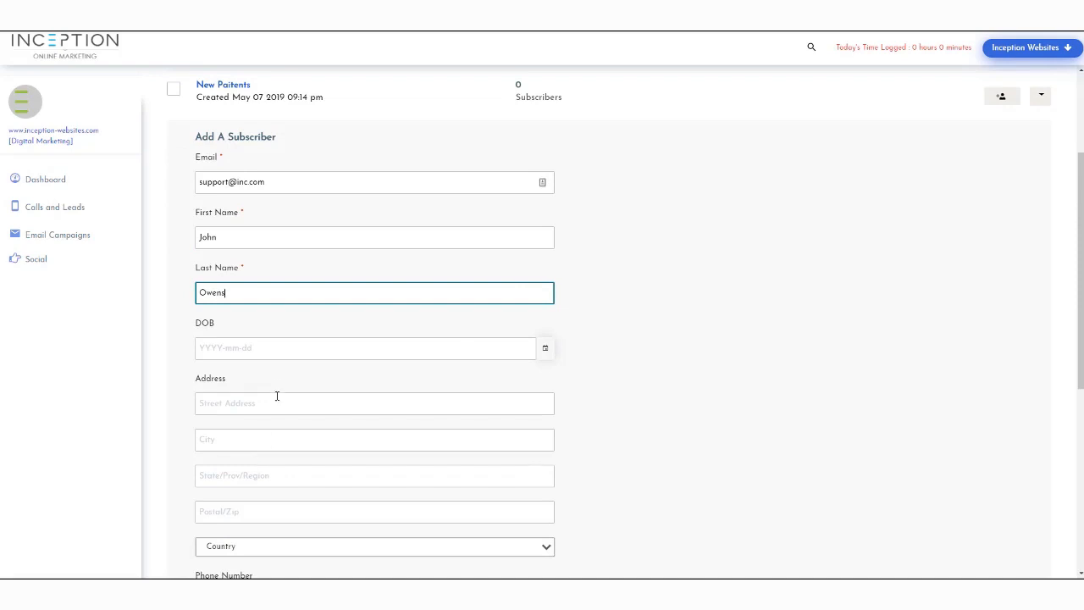
left_click(197, 347)
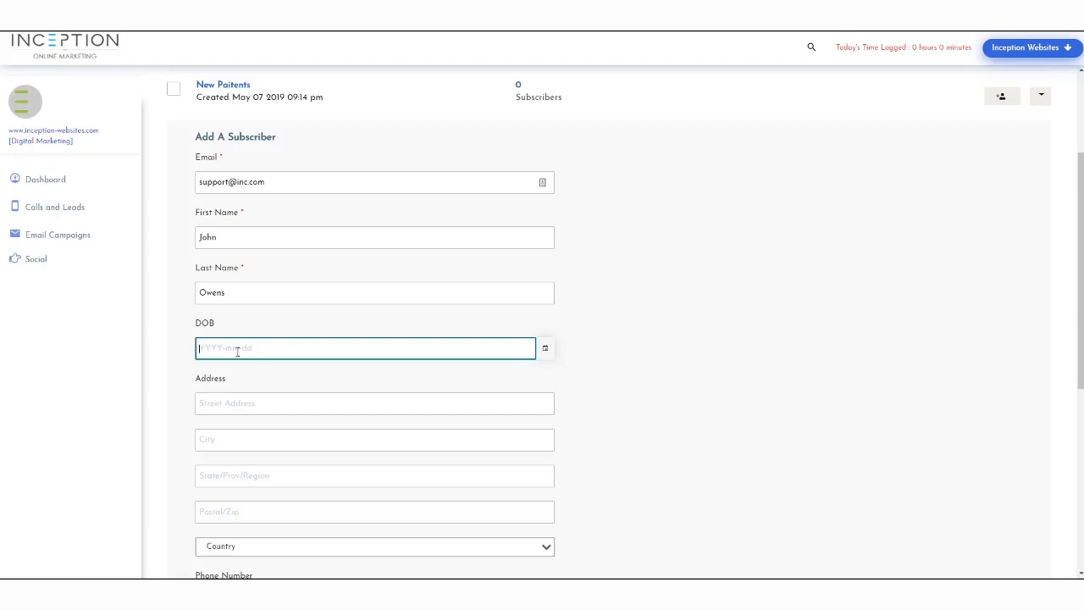
Create and attach a 'Dr Tim' tag to the new contact
scroll(242, 354, "down", 2)
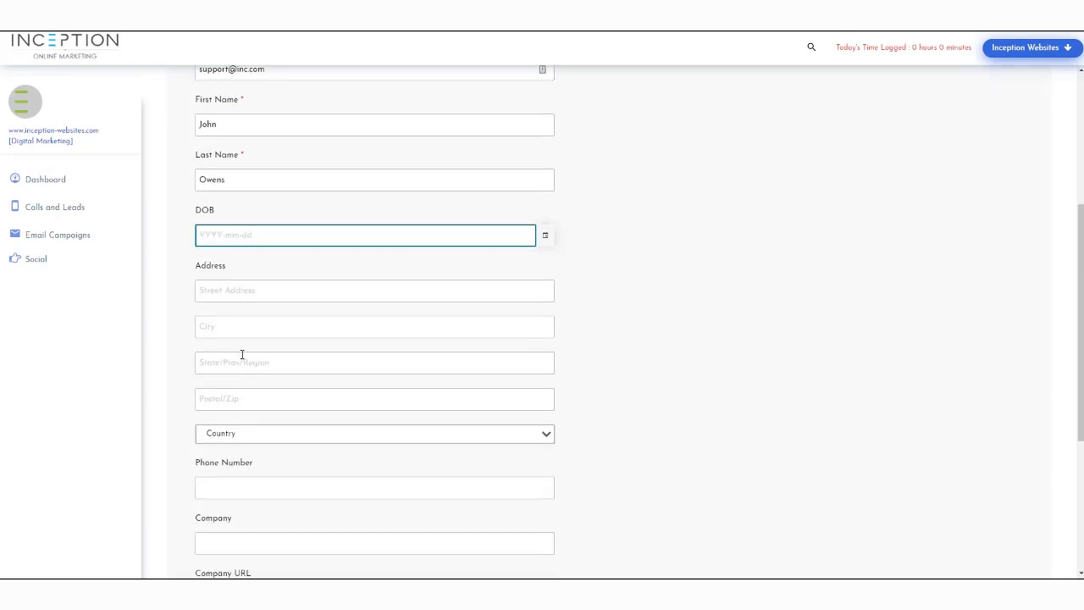
scroll(220, 330, "down", 2)
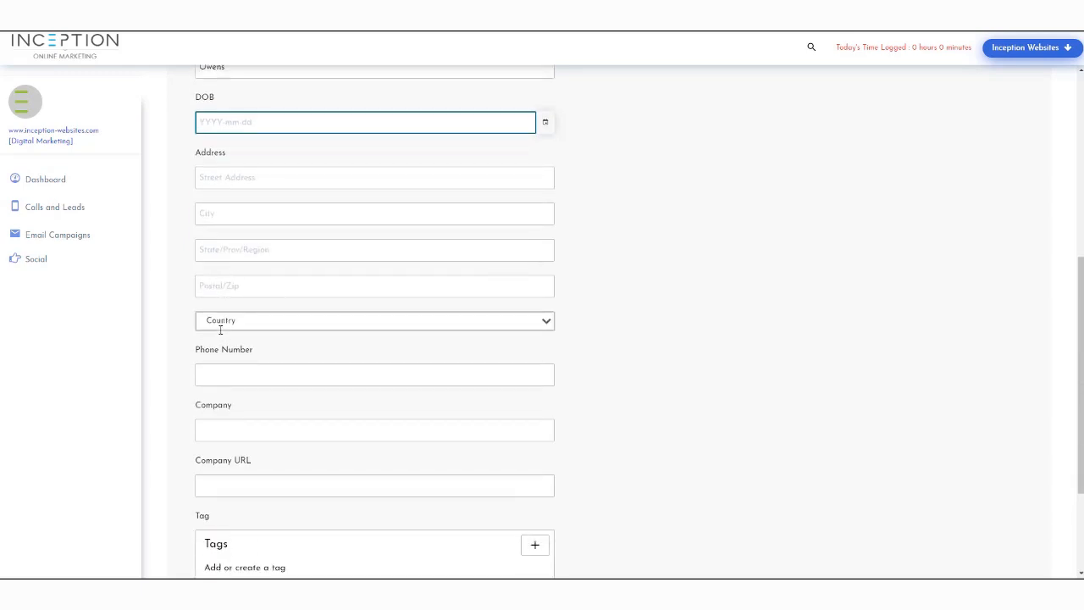
scroll(213, 367, "down", 3)
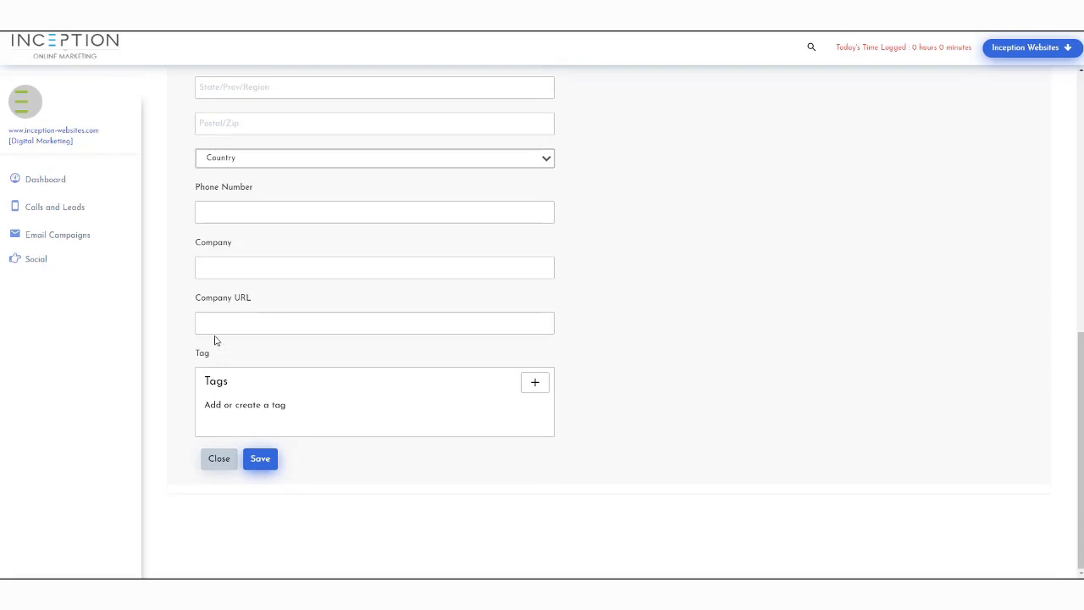
scroll(243, 324, "up", 7)
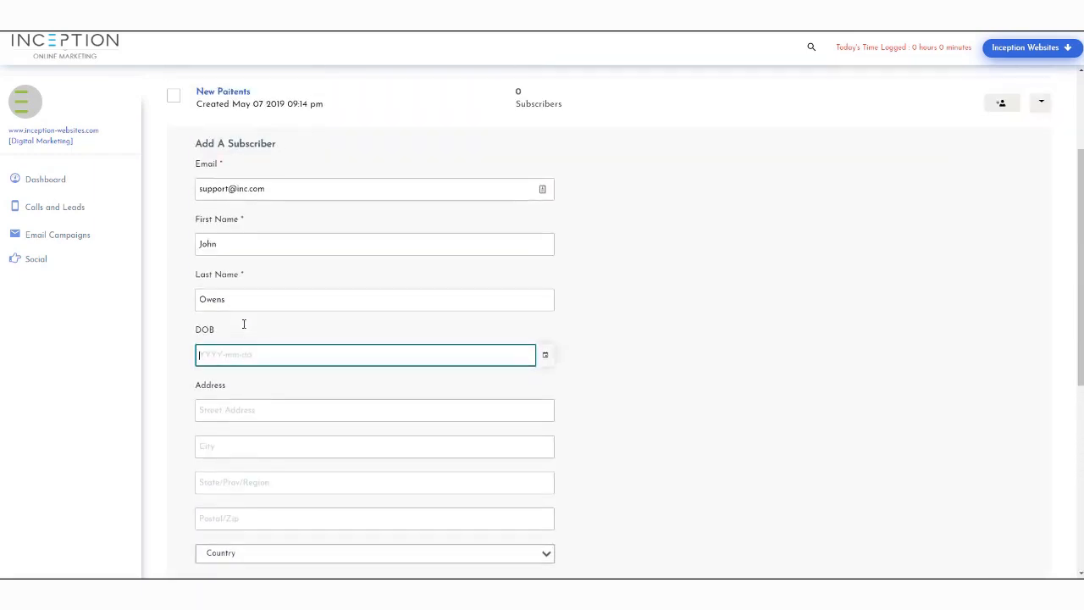
scroll(243, 323, "down", 3)
scroll(243, 323, "down", 4)
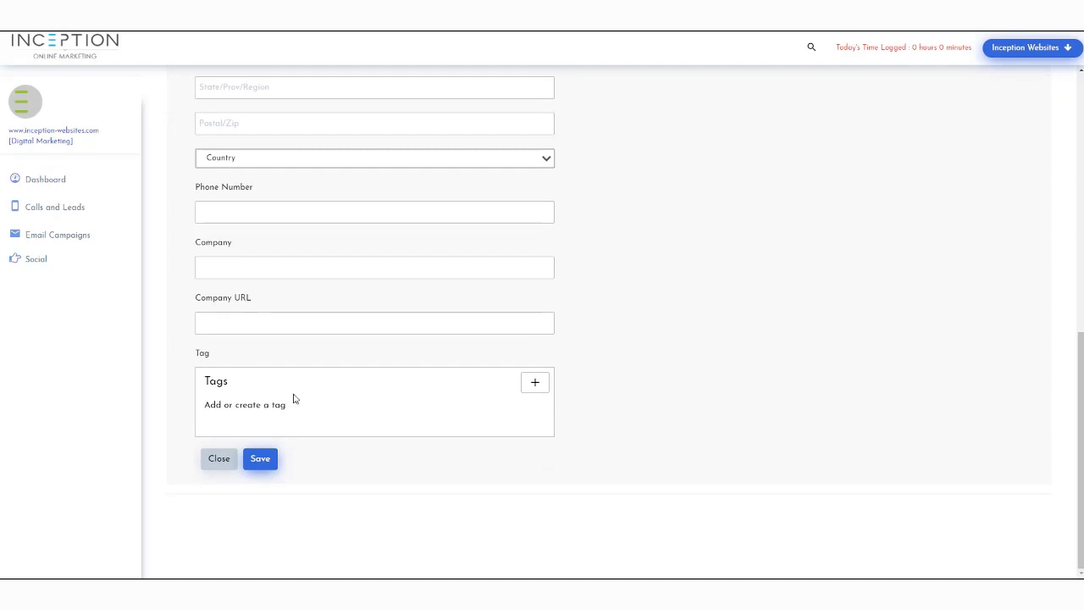
left_click(526, 384)
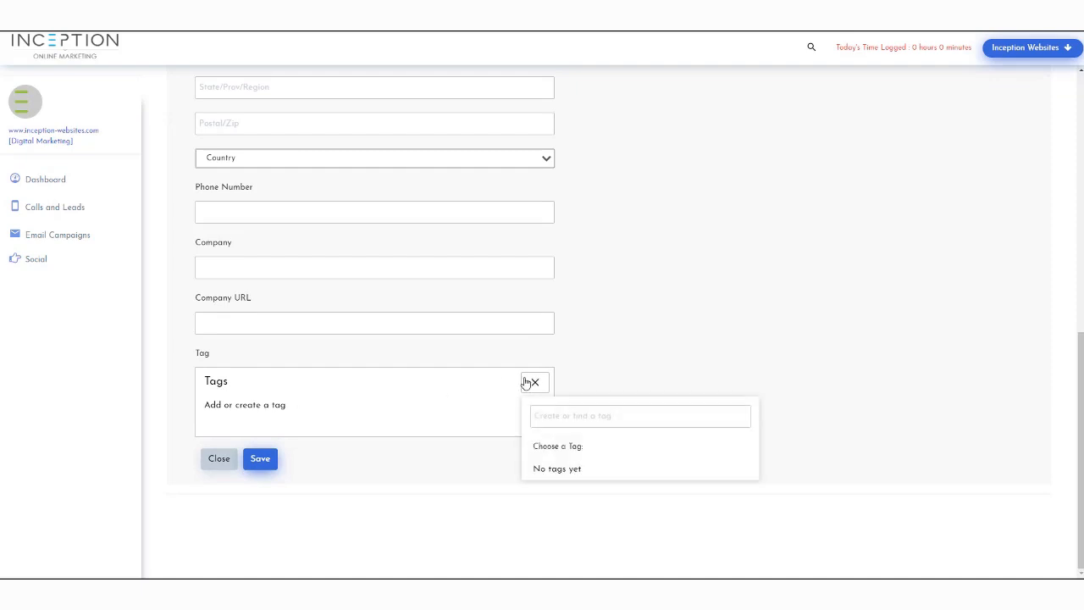
left_click(575, 421)
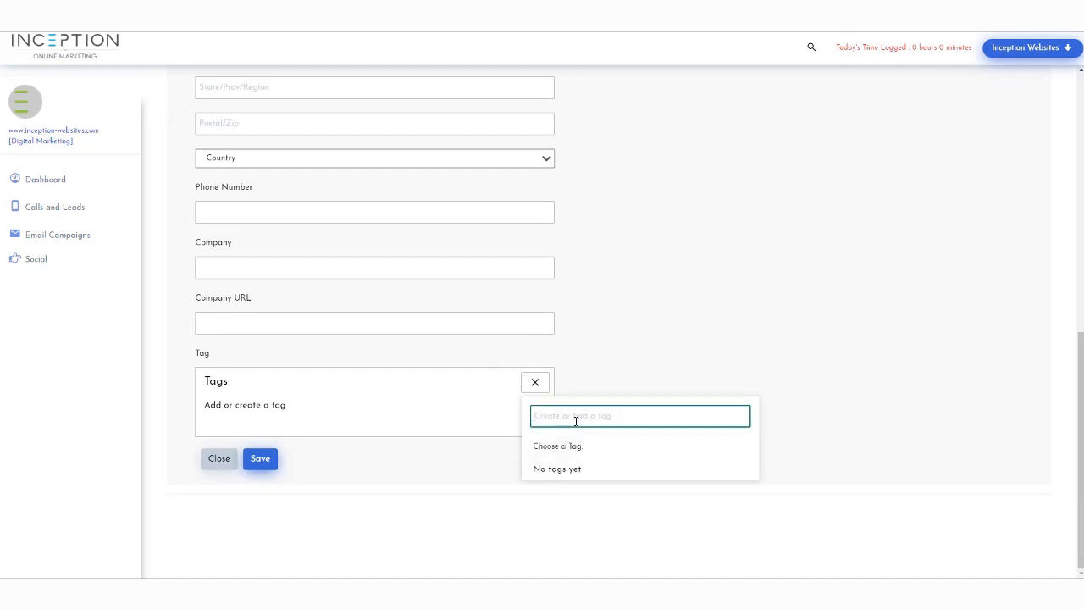
type("Dr Time")
key("BackSpace")
key("BackSpace")
type("m")
key("Return")
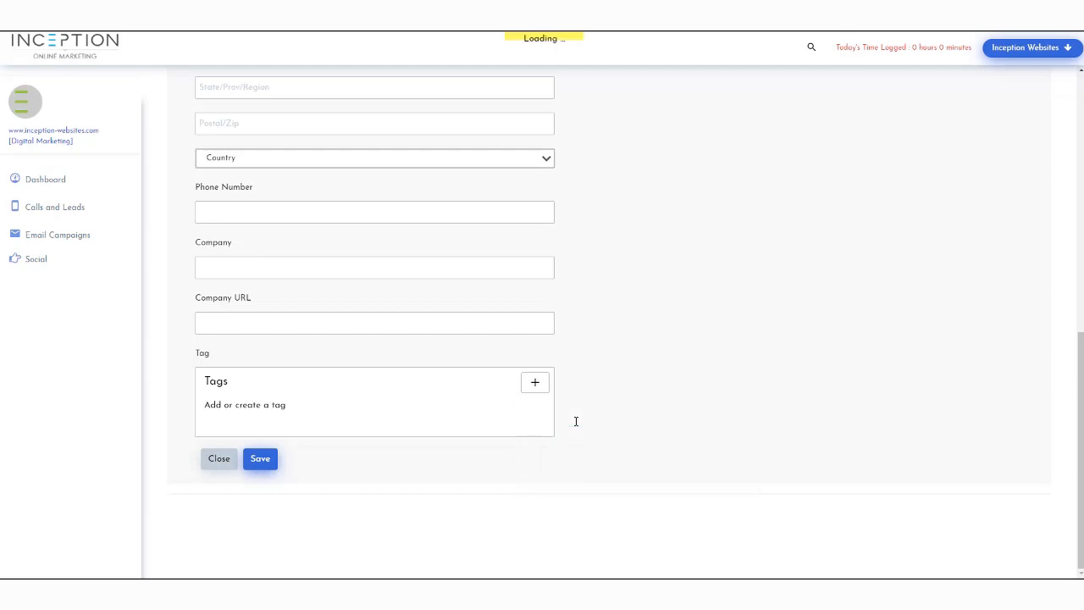
Create and attach a second tag, 'Dr Sue', to the contact
left_click(530, 388)
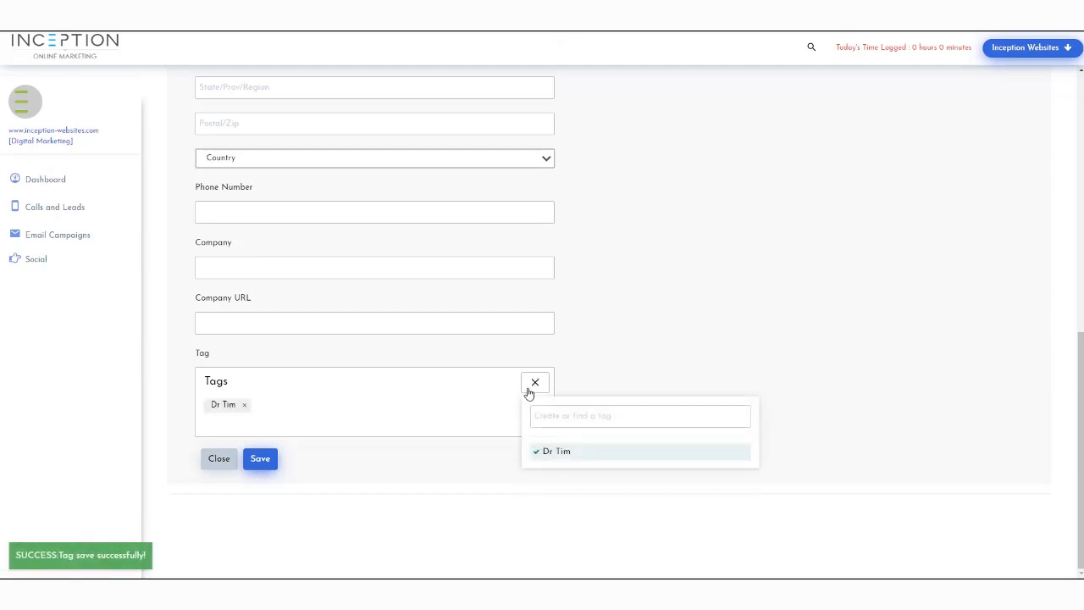
left_click(586, 418)
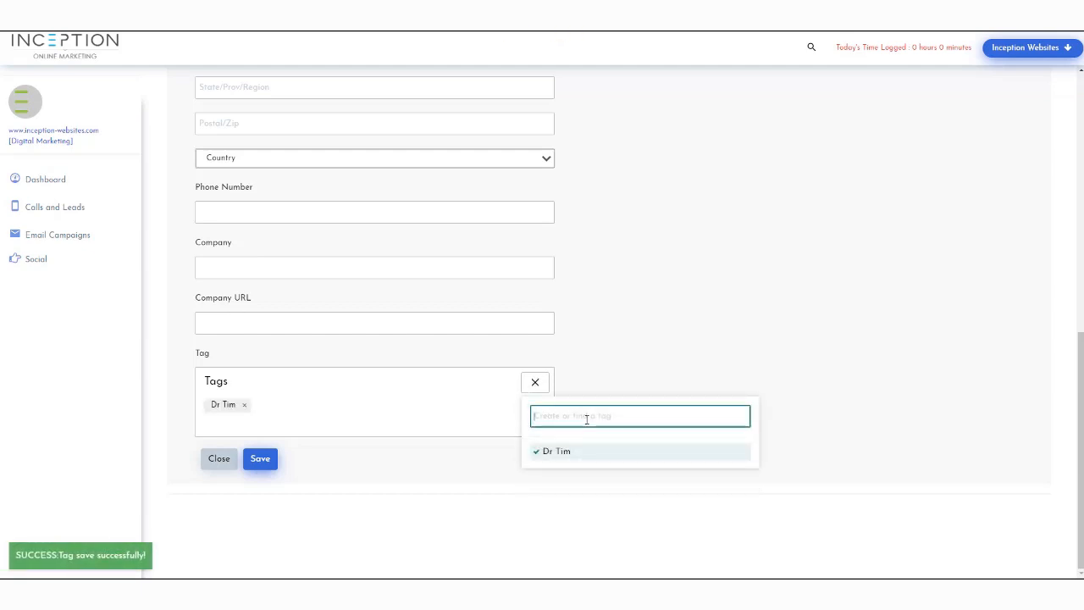
type("Dr Sue")
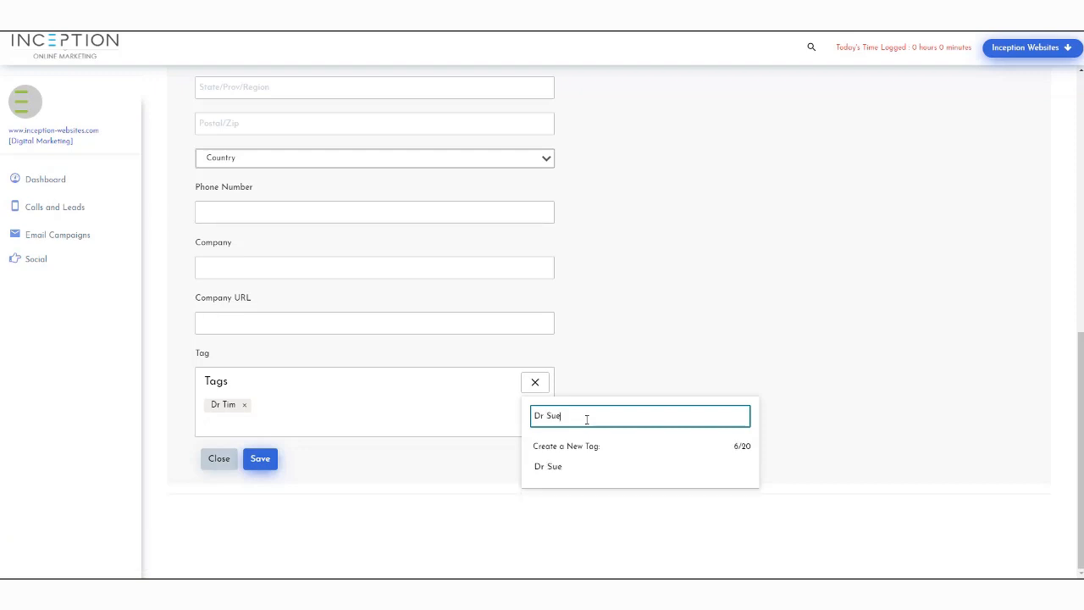
left_click(547, 466)
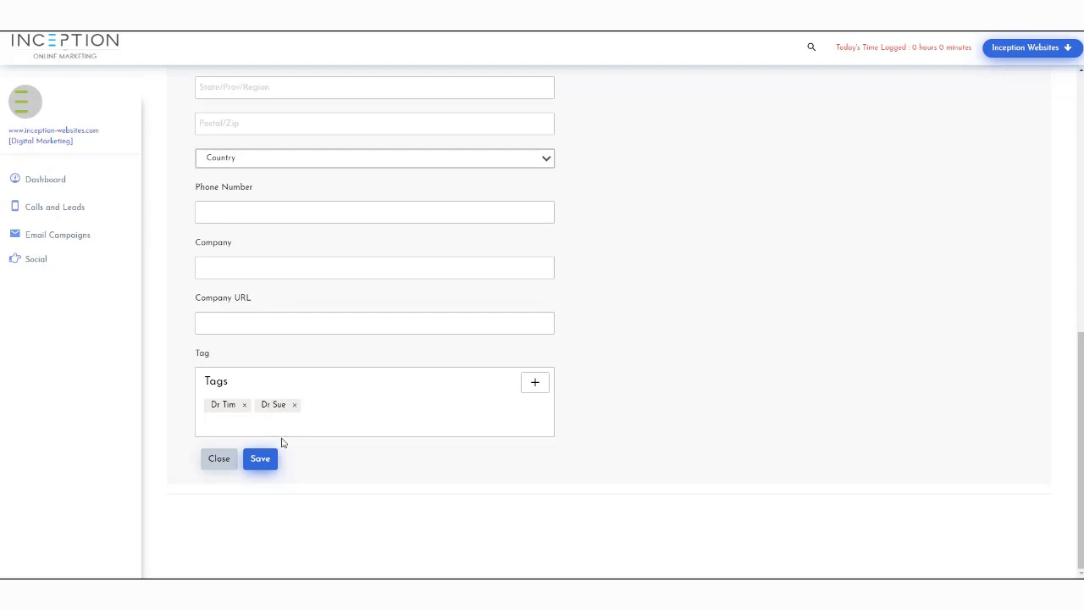
scroll(303, 311, "up", 3)
scroll(303, 311, "down", 3)
scroll(293, 400, "up", 1)
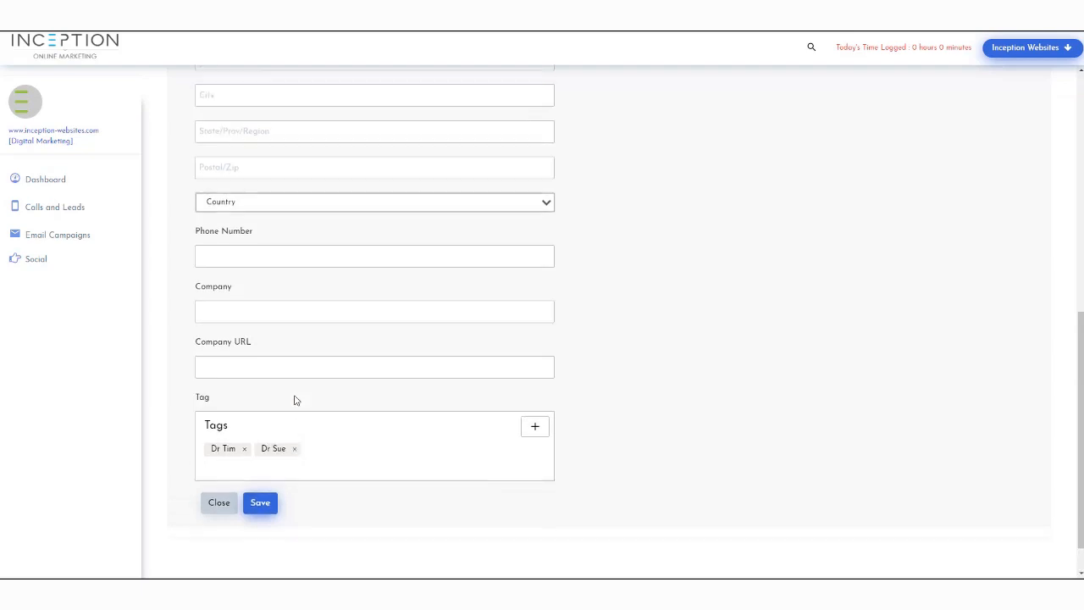
scroll(294, 399, "down", 1)
Save the tagged contact and view the New Paitents subscriber list
left_click(269, 462)
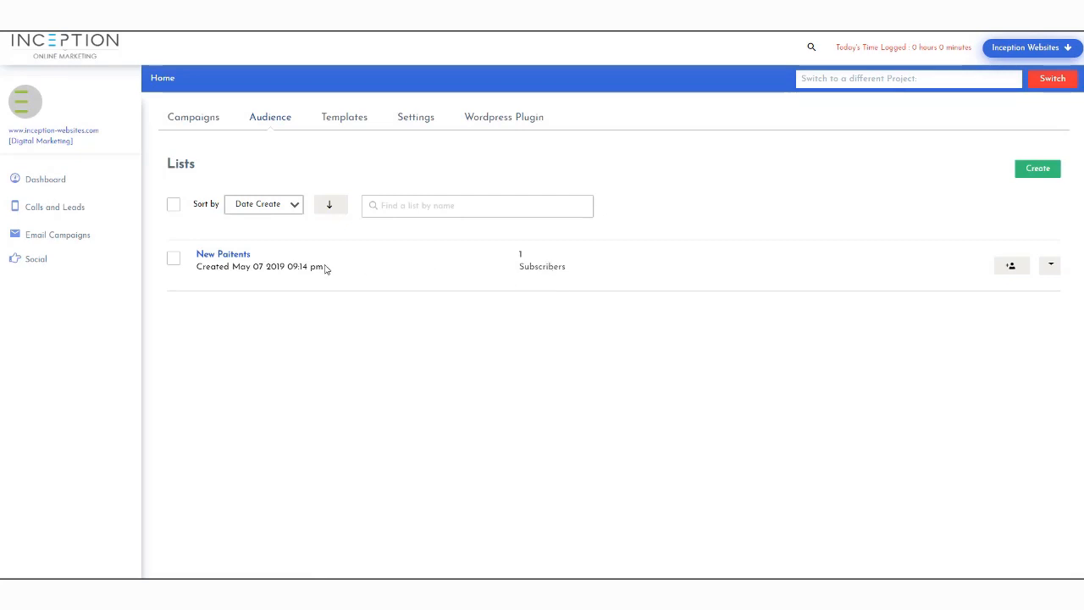
left_click(236, 258)
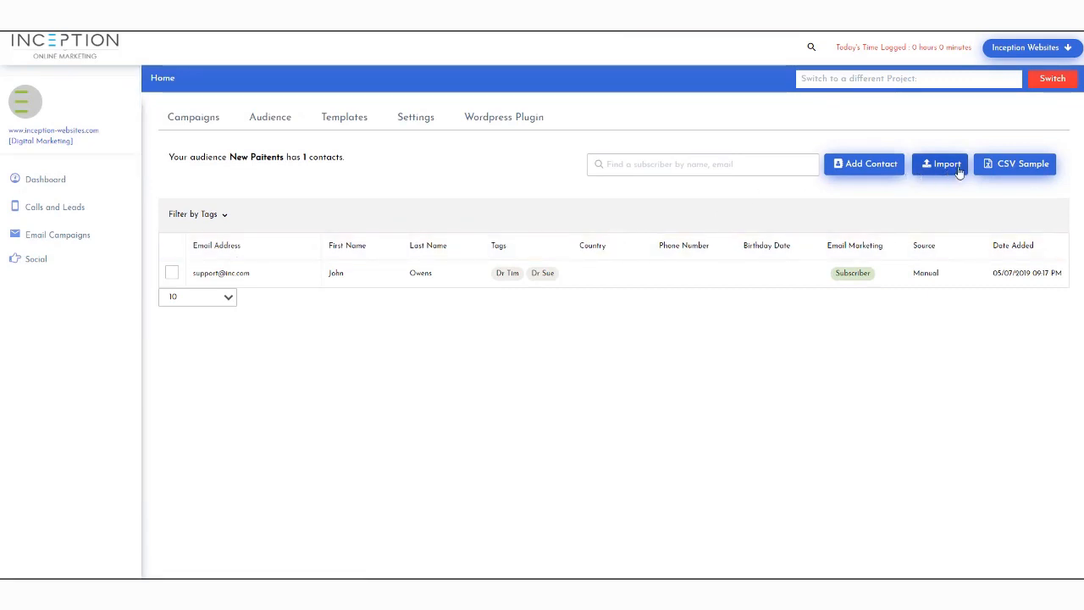
Download the CSV sample dummy-task-csv.csv and open it
left_click(1014, 171)
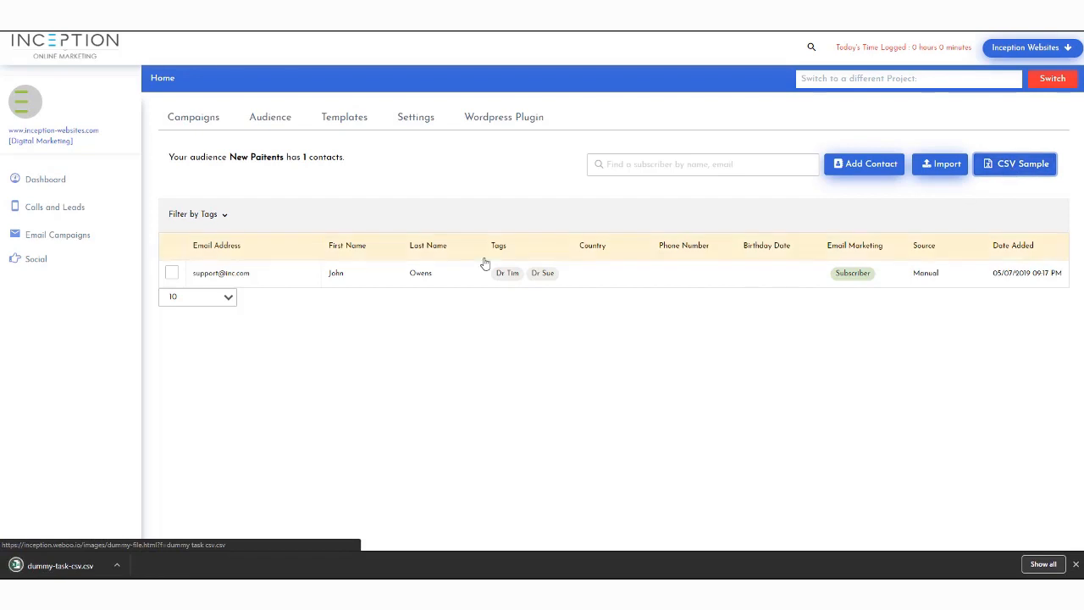
left_click(70, 565)
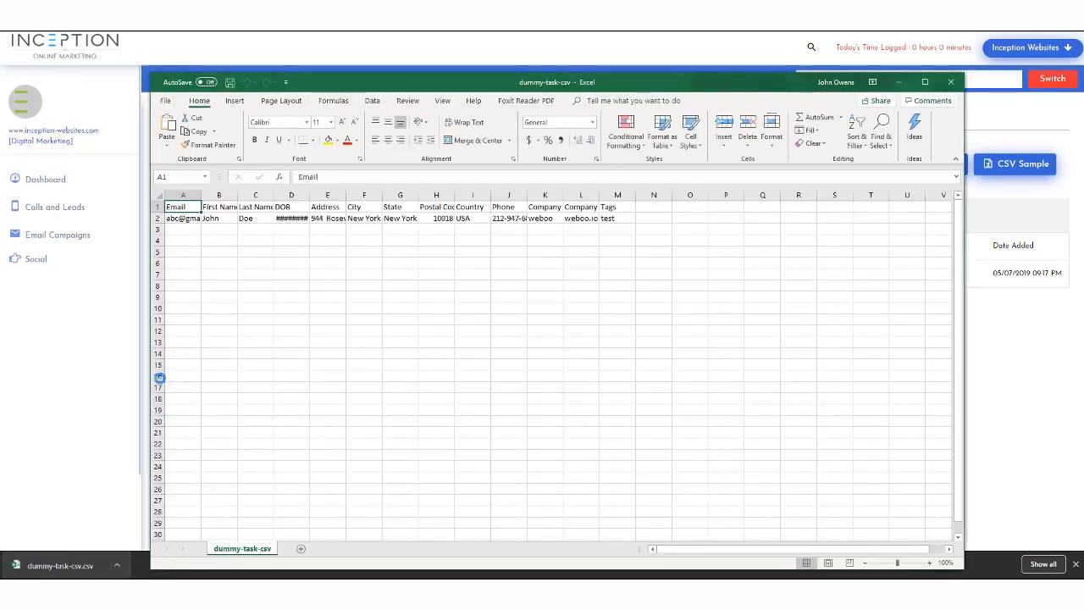
Widen the Email, City, State and Postal Code columns so the sample row reads fully
left_click_drag(201, 195, 657, 196)
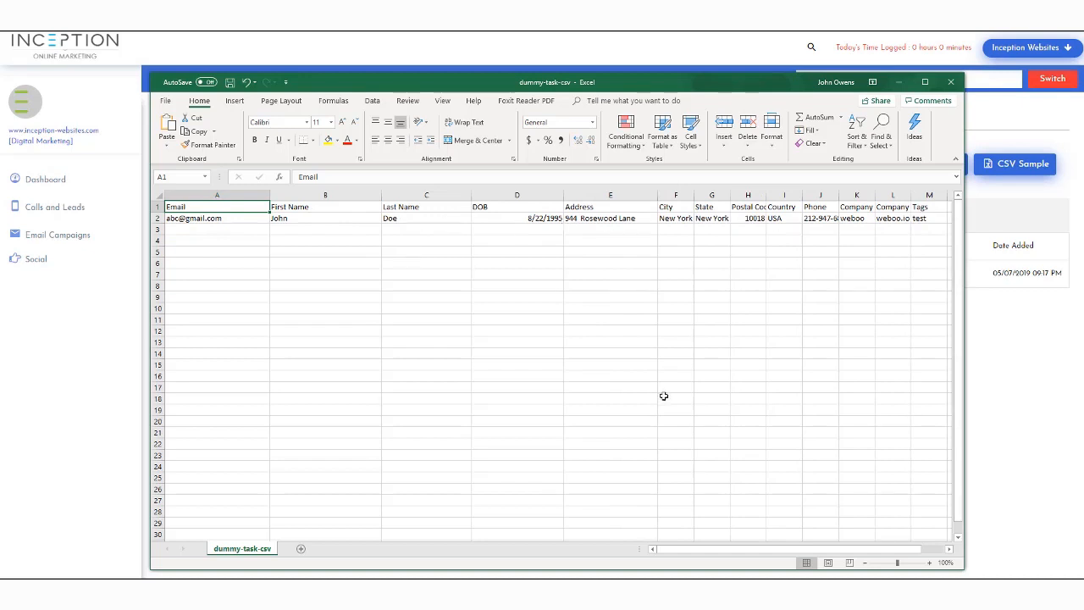
left_click_drag(702, 552, 774, 551)
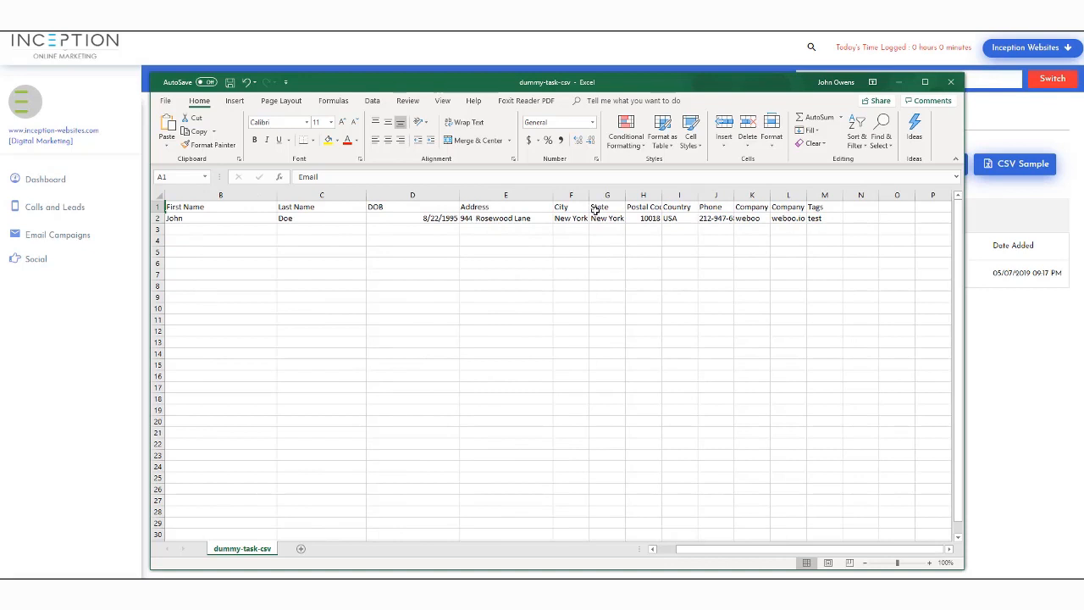
left_click_drag(588, 196, 769, 195)
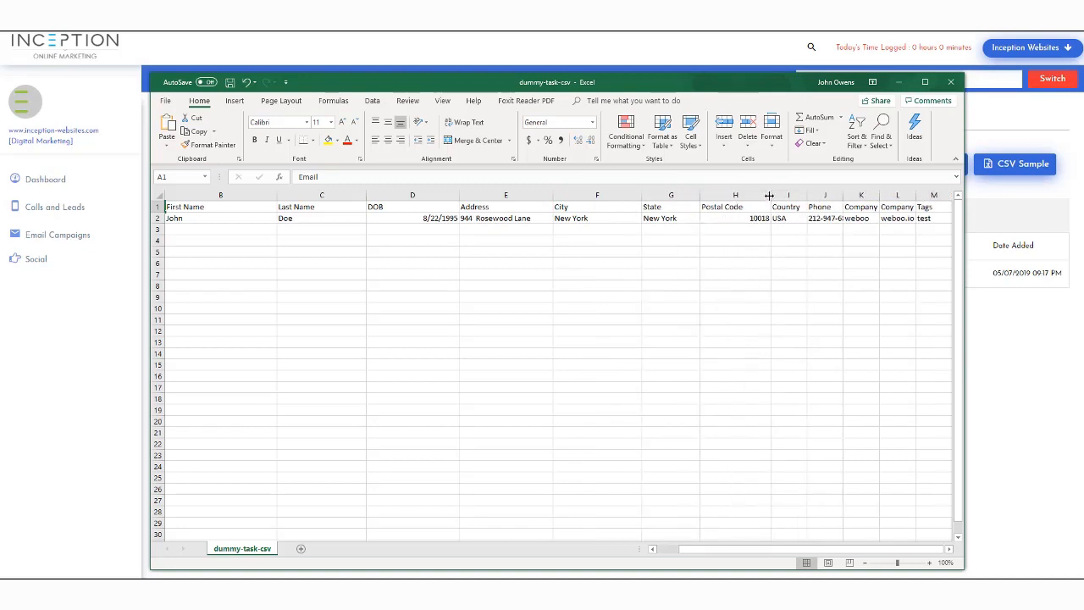
left_click_drag(844, 200, 871, 200)
left_click_drag(688, 558, 651, 556)
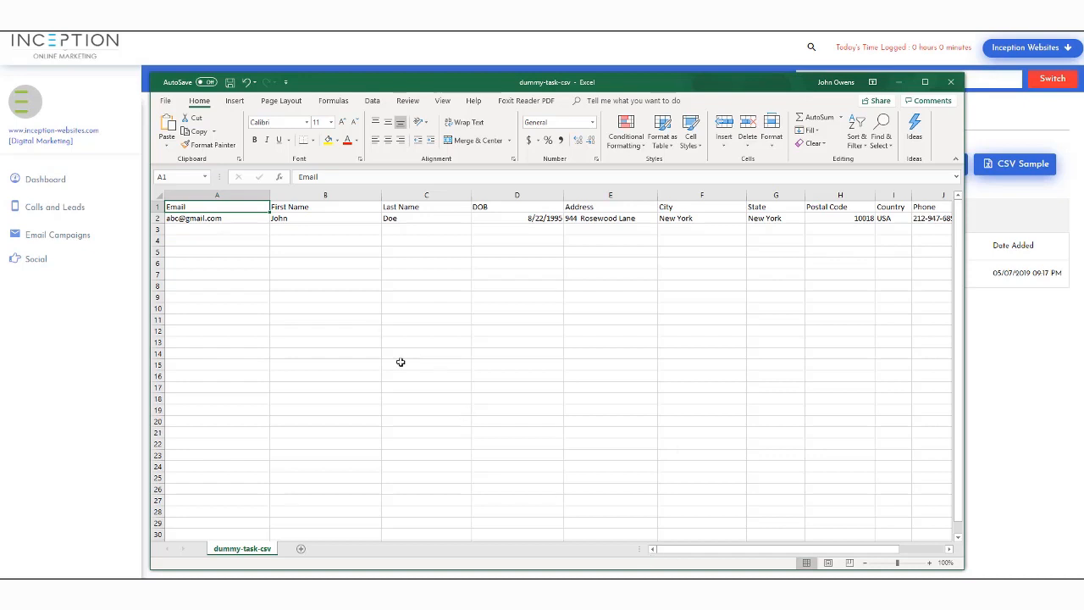
Save dummy-task-csv and close Excel
left_click(229, 82)
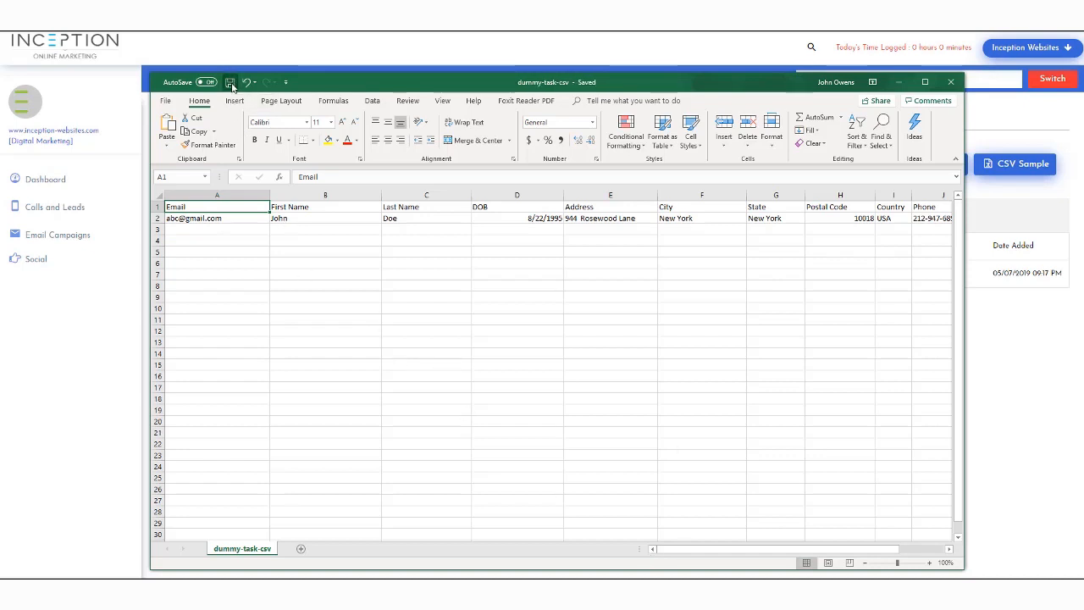
left_click(956, 84)
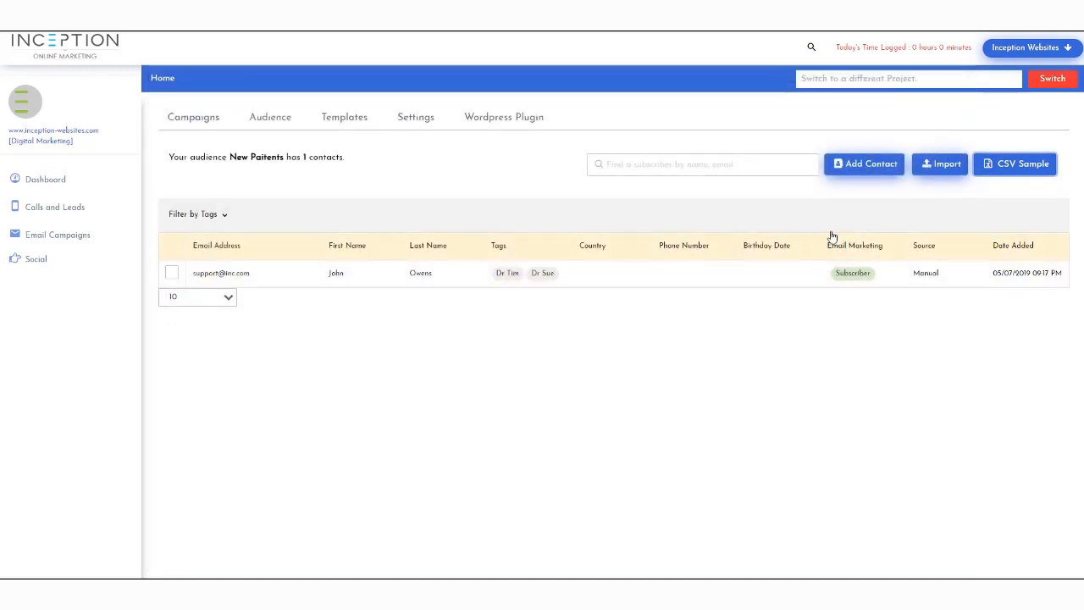
Start a subscriber import and upload the dummy-task-csv file
left_click(934, 169)
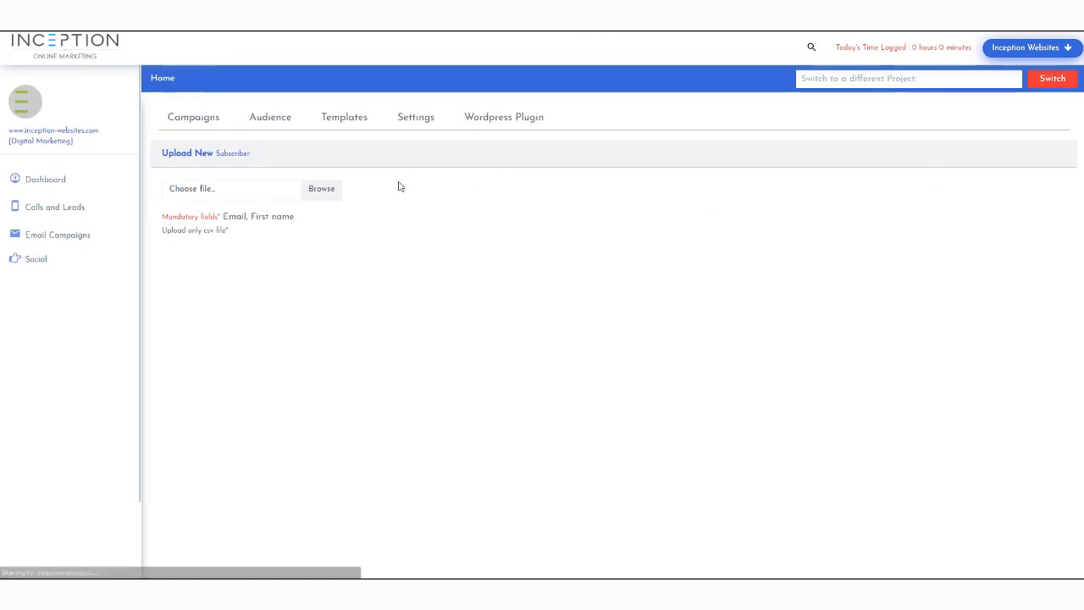
left_click(243, 195)
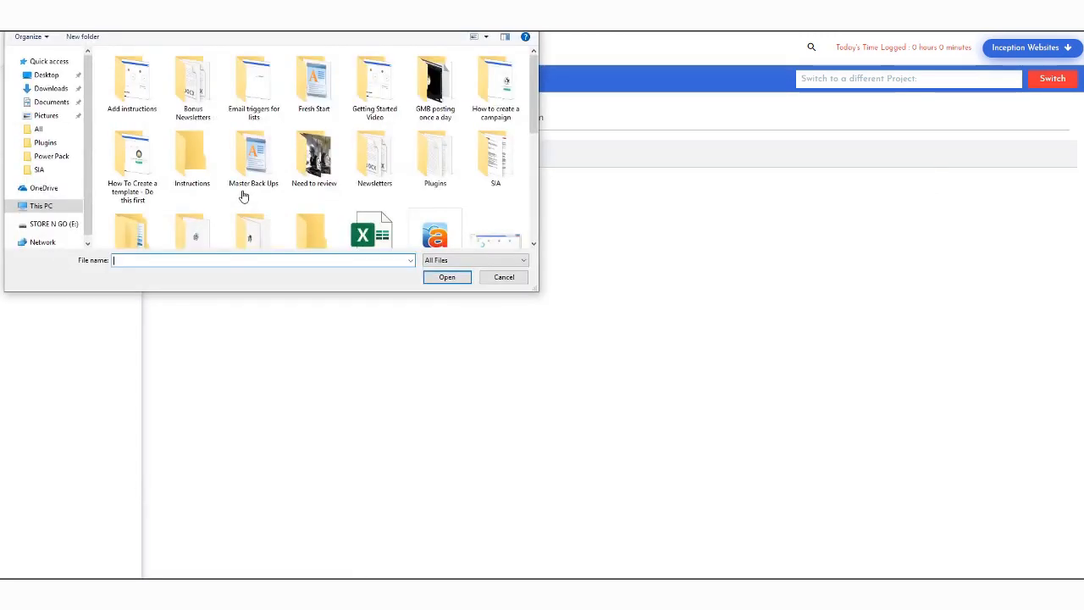
scroll(243, 194, "down", 5)
scroll(294, 176, "down", 1)
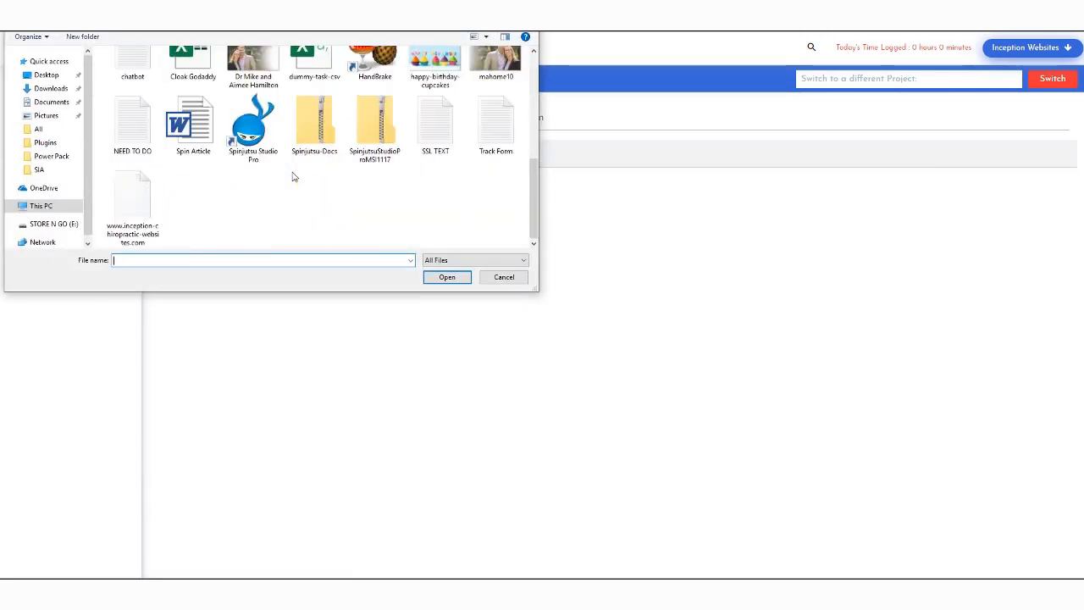
scroll(292, 176, "up", 3)
scroll(292, 176, "down", 1)
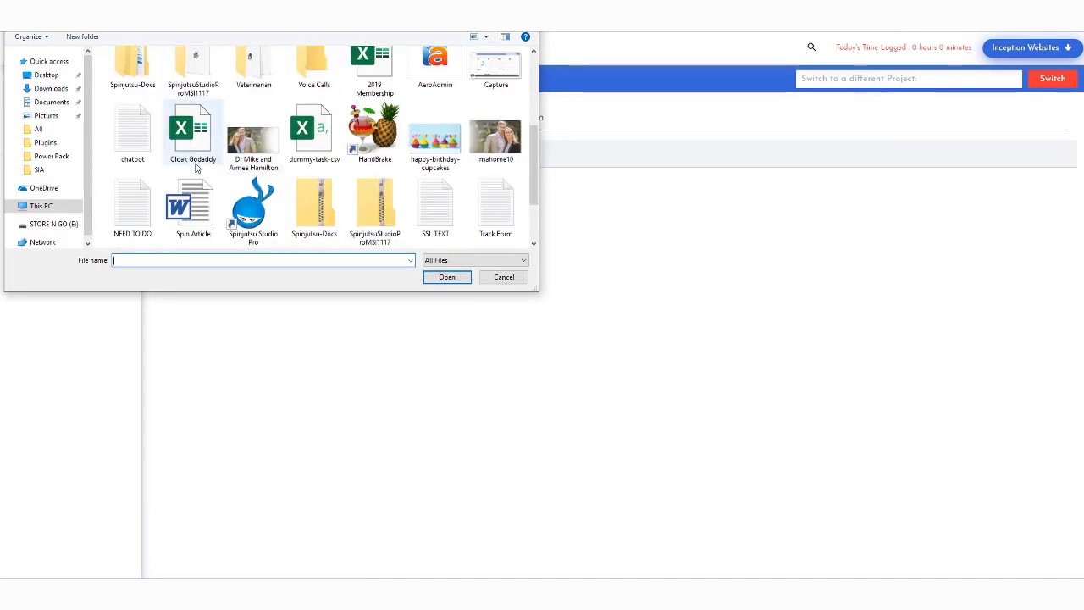
left_click(315, 146)
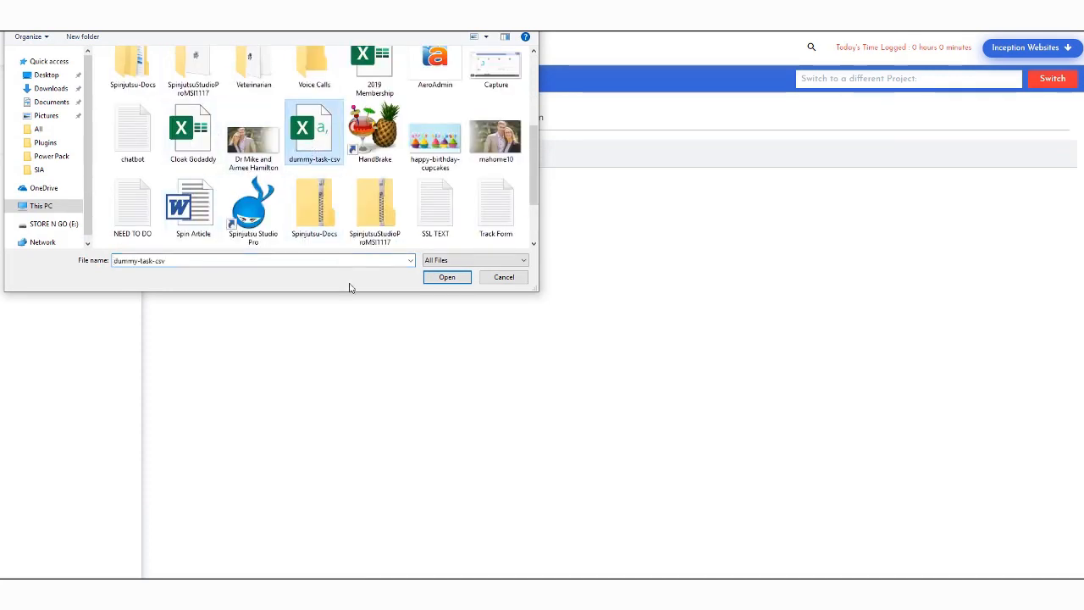
left_click(455, 283)
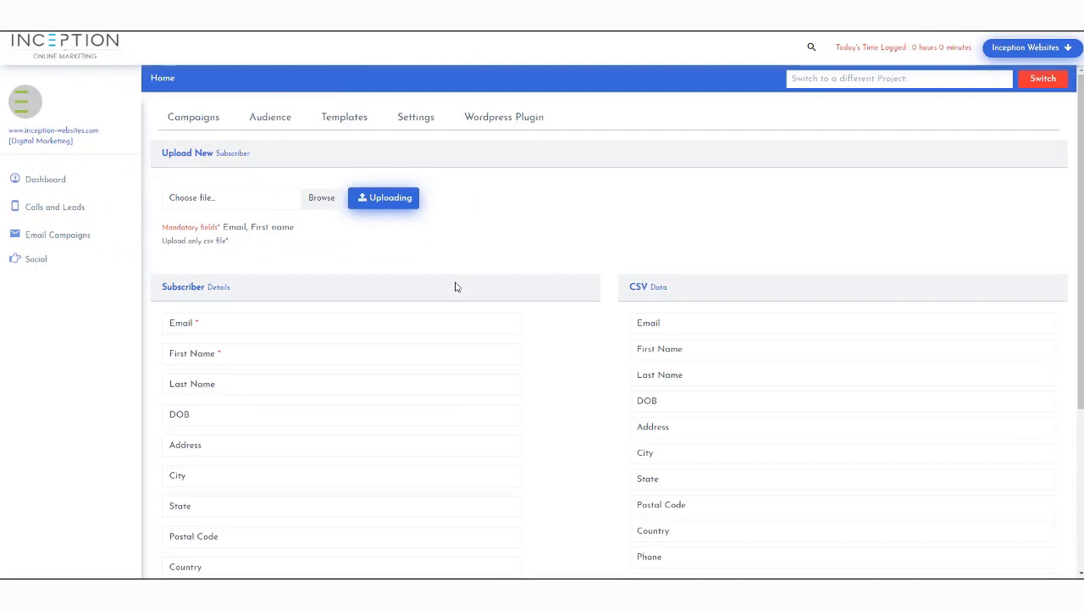
Map CSV Email, First Name and Last Name to the subscriber fields and submit the import
scroll(342, 308, "down", 4)
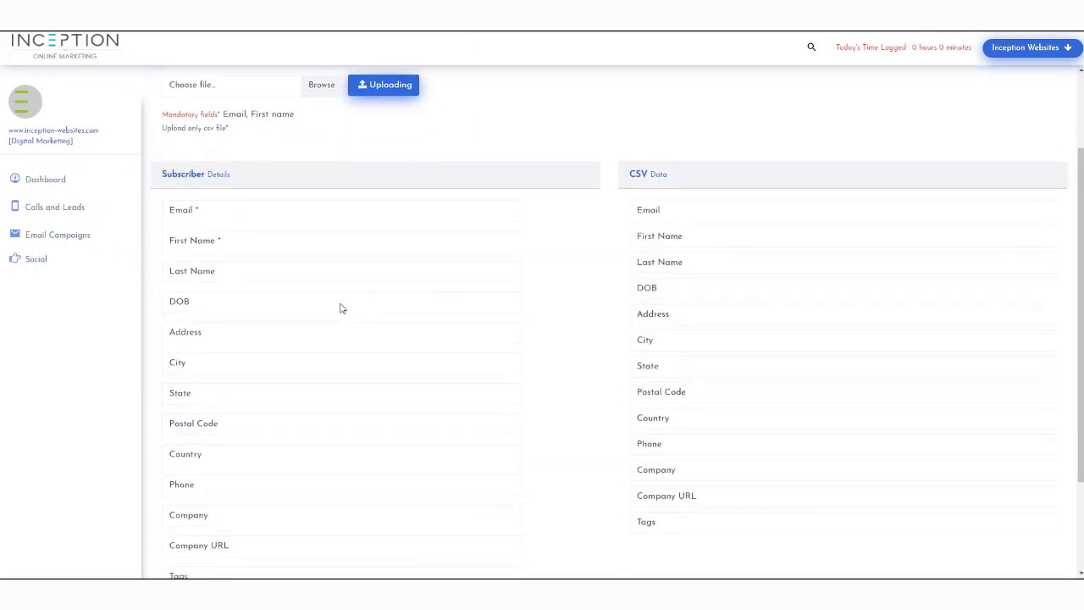
scroll(342, 308, "up", 1)
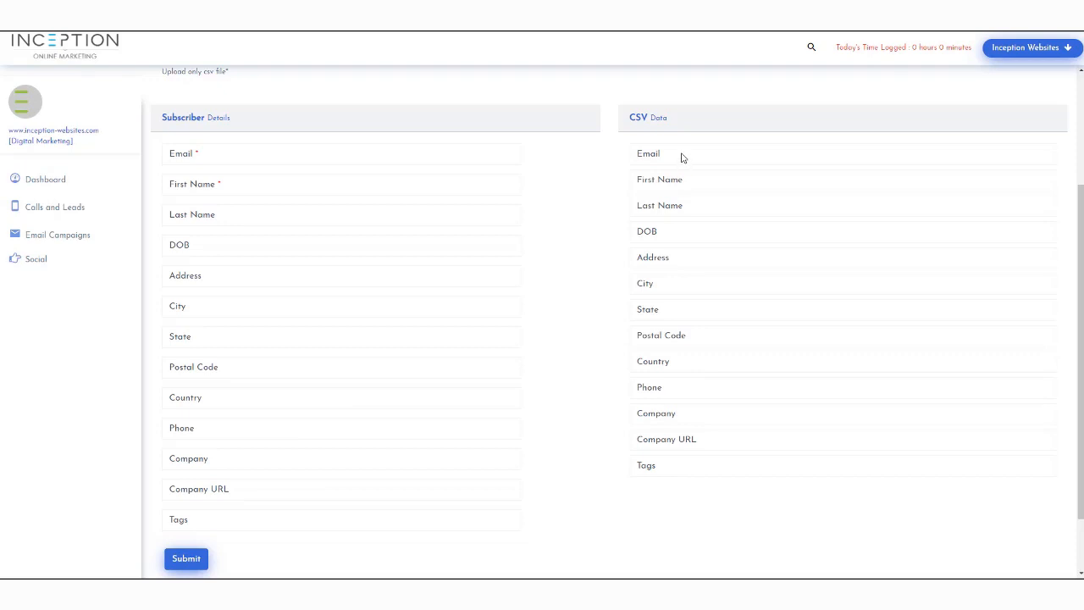
left_click_drag(682, 158, 215, 160)
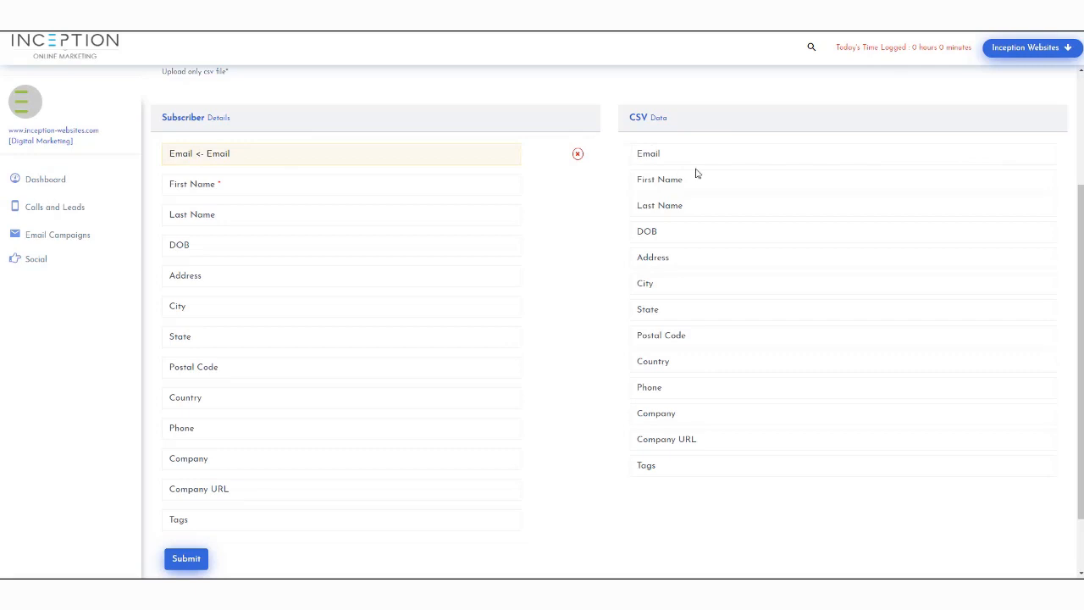
left_click_drag(687, 181, 218, 183)
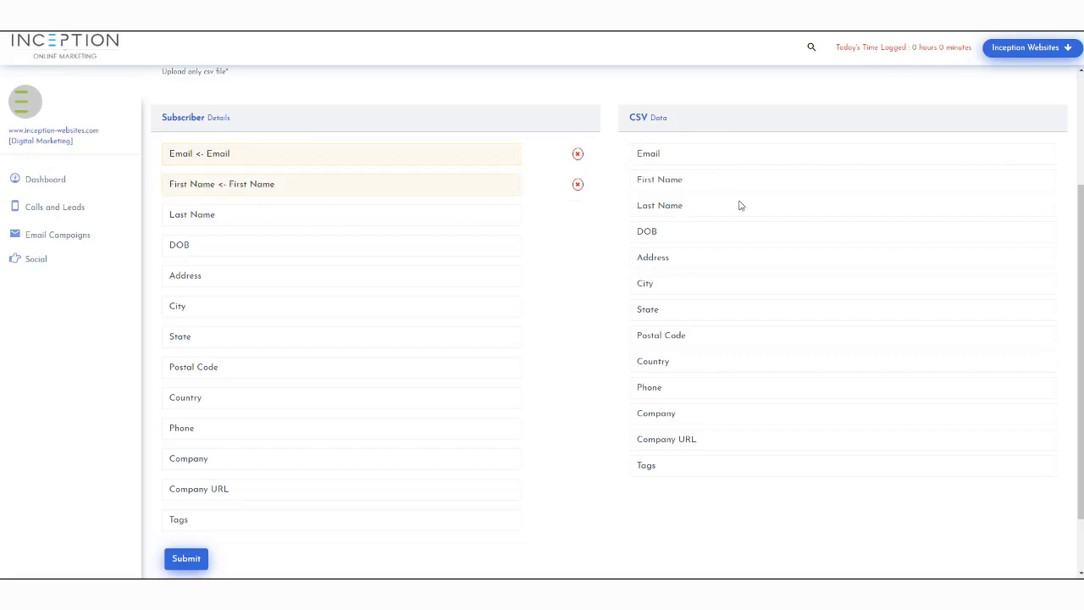
left_click_drag(724, 206, 218, 216)
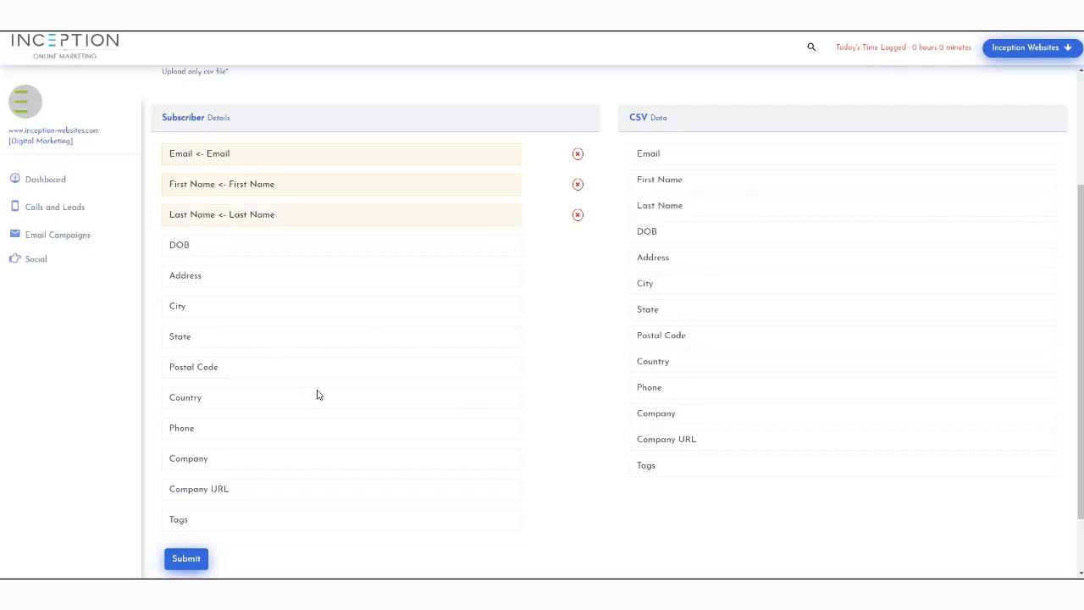
scroll(317, 265, "up", 2)
scroll(318, 268, "down", 2)
left_click(187, 561)
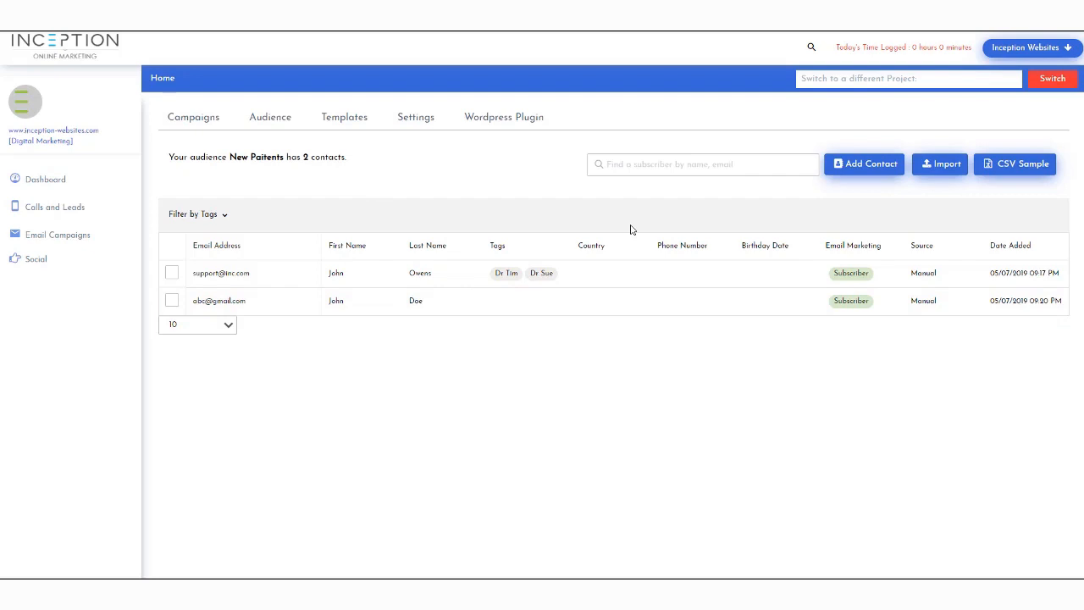
Return to the Audience Lists page to confirm New Paitents has 2 subscribers
left_click(270, 120)
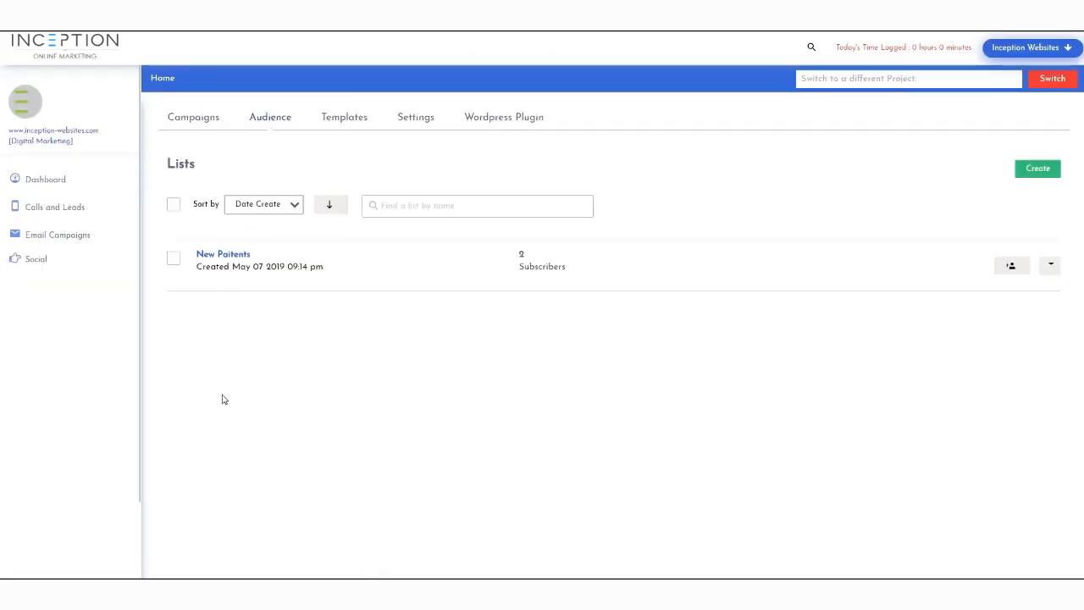